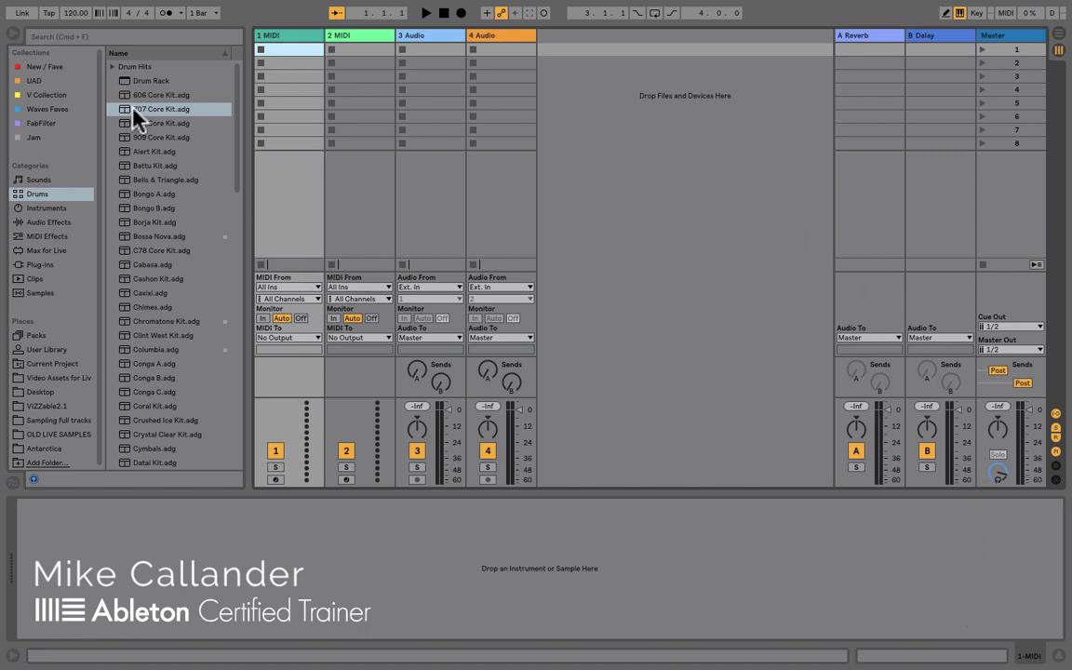
Drag the 707 Core Kit drum rack from the Drums browser onto track 1.
{"action": "left_click_drag", "start_coordinate": [167, 109], "coordinate": [307, 98]}
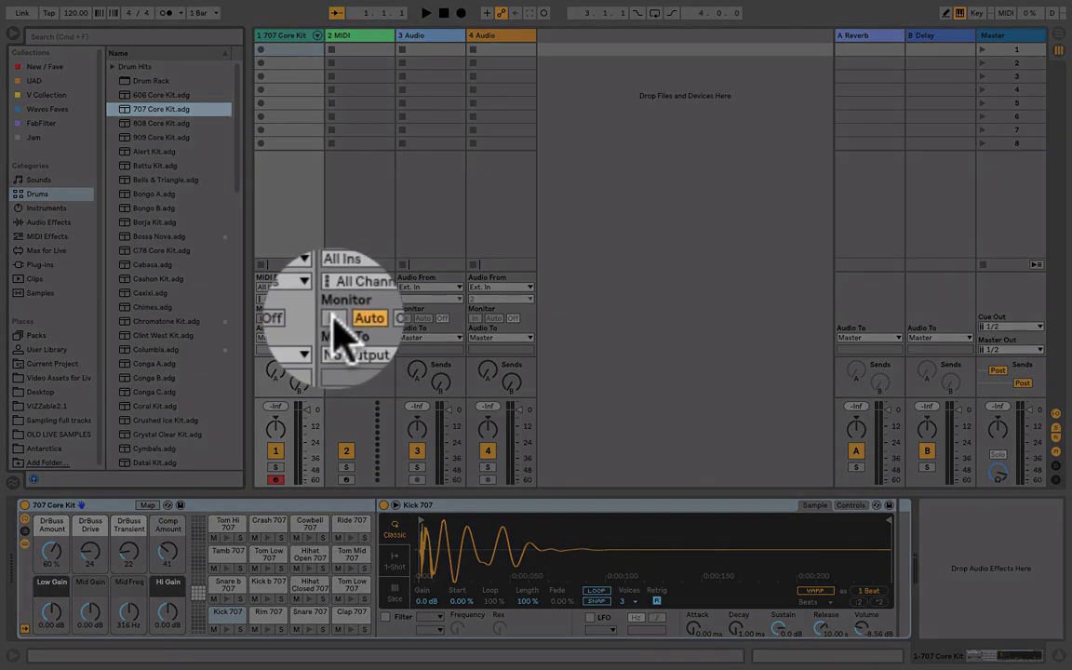
Set track 2's monitoring to In so it always hears its MIDI input.
{"action": "left_click", "coordinate": [333, 317]}
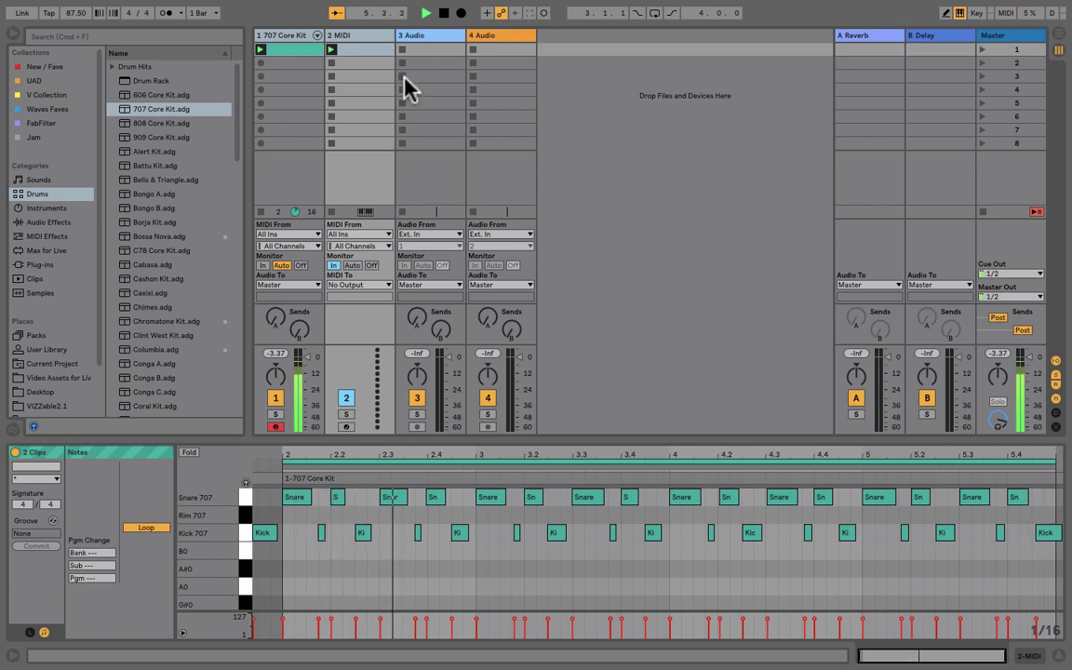
Stop playback of the captured drum loop.
{"action": "key", "text": "space"}
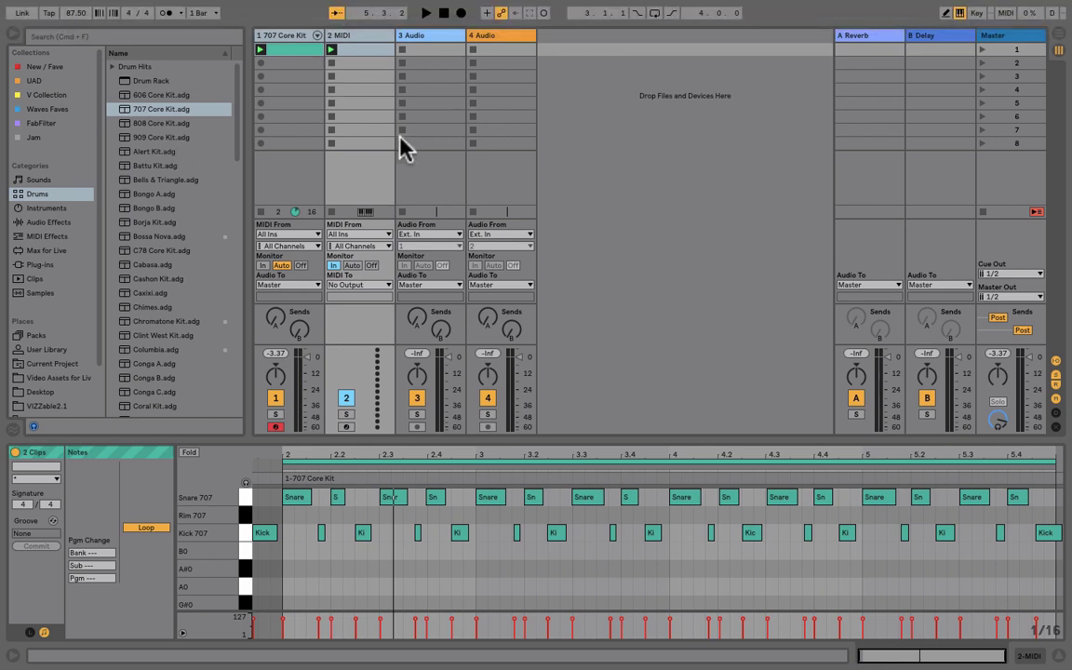
Insert a new MIDI track after track 2 and set track 2's monitoring back to Auto.
{"action": "left_click", "coordinate": [374, 39]}
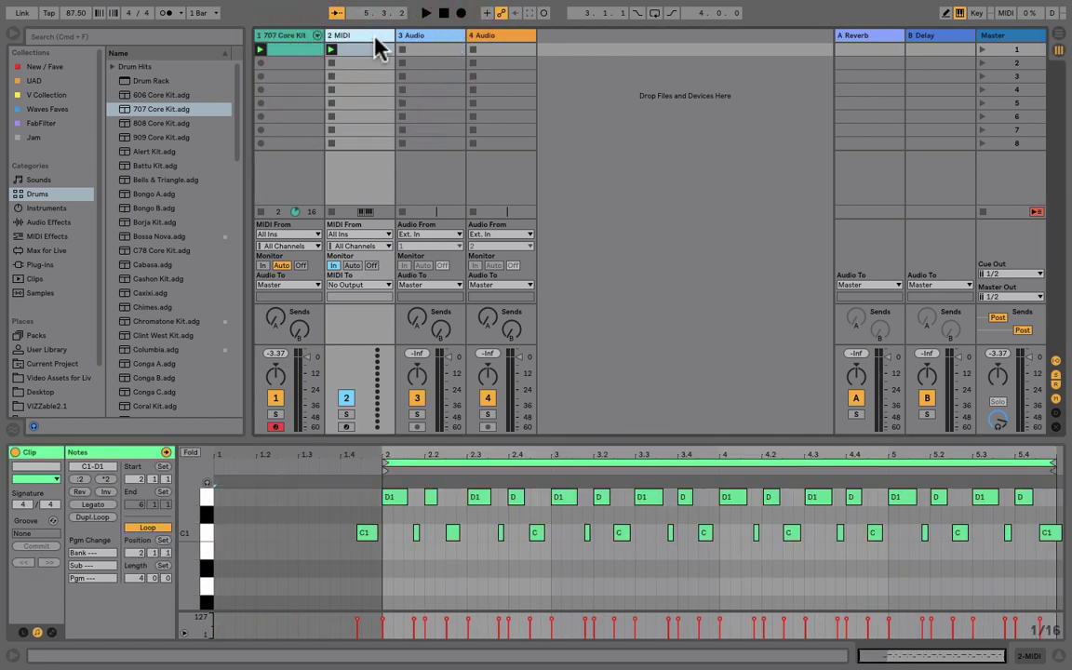
{"action": "key", "text": "super+shift+t"}
{"action": "left_click", "coordinate": [370, 39]}
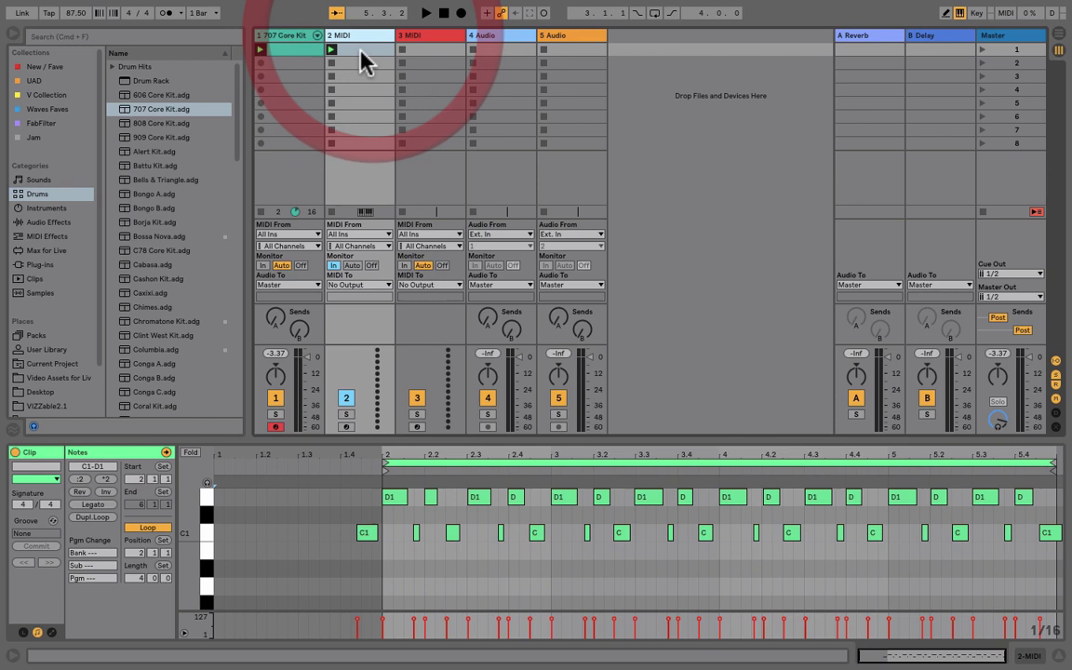
{"action": "left_click", "coordinate": [369, 52]}
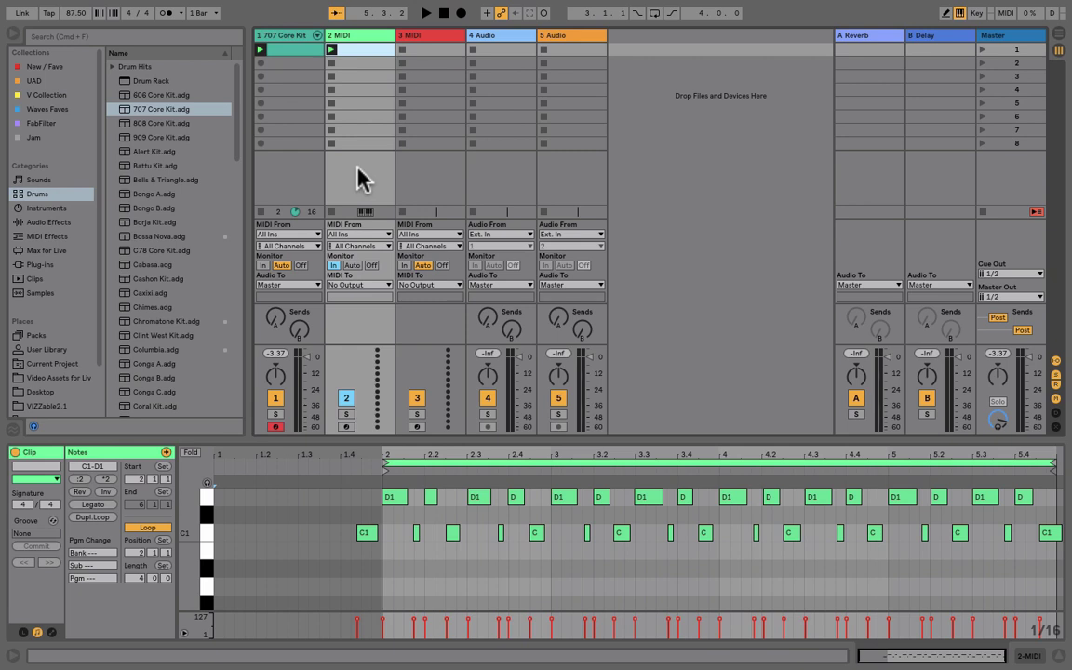
{"action": "left_click", "coordinate": [354, 265]}
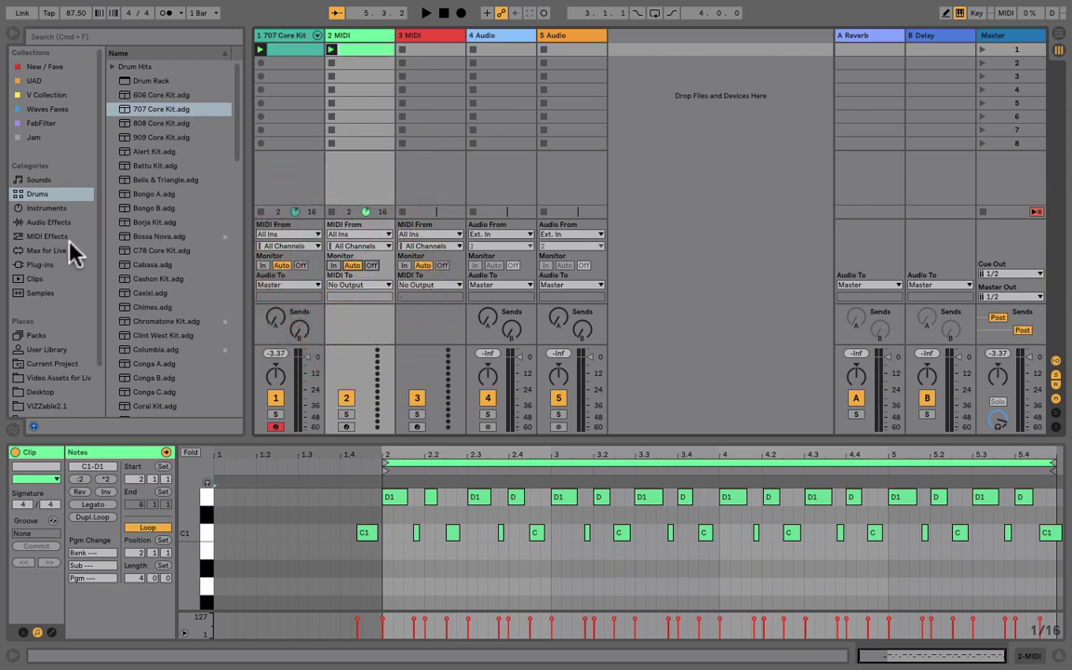
Load the Wavetable instrument onto track 2 and play the set briefly to hear it.
{"action": "left_click", "coordinate": [46, 207]}
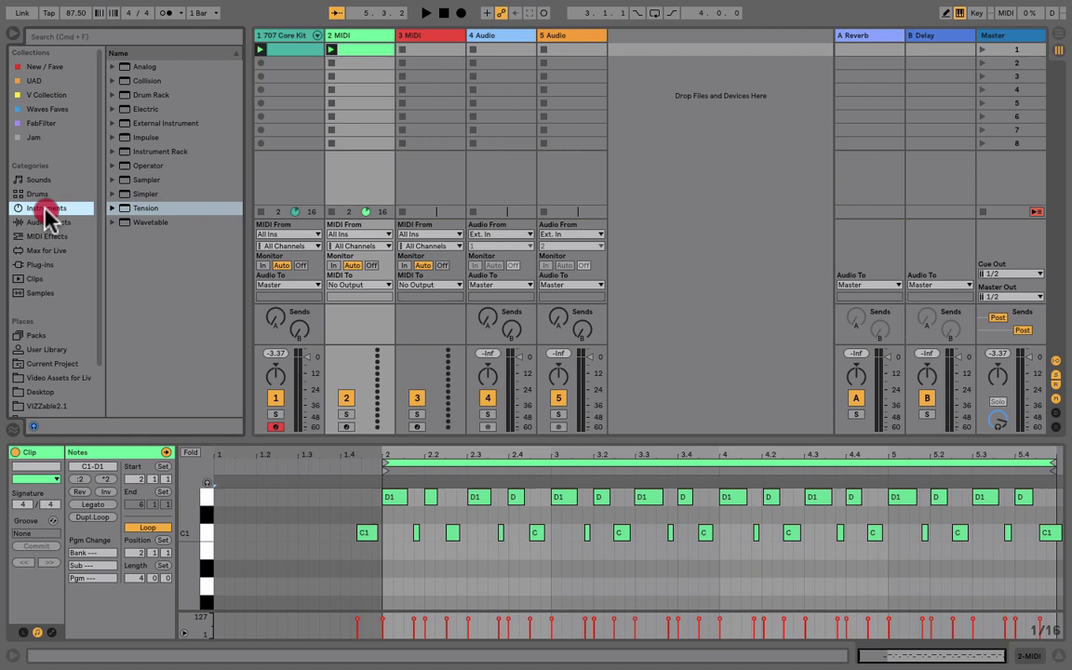
{"action": "left_click", "coordinate": [154, 223]}
{"action": "mouse_move", "coordinate": [155, 225]}
{"action": "left_mouse_down"}
{"action": "mouse_move", "coordinate": [280, 166]}
{"action": "mouse_move", "coordinate": [366, 86]}
{"action": "left_mouse_up"}
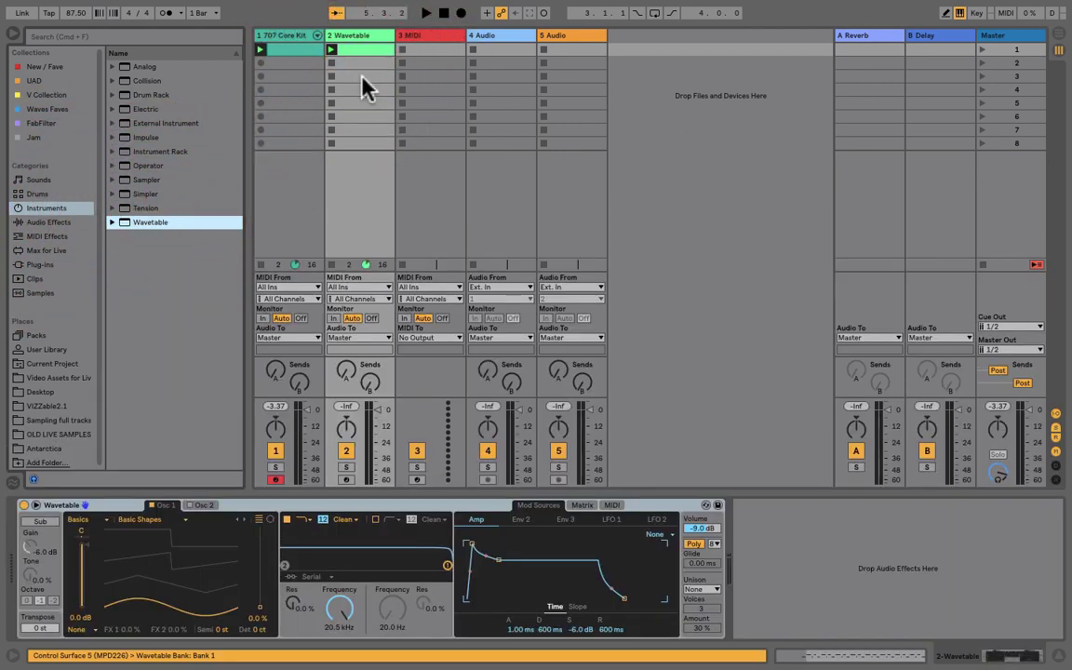
{"action": "key", "text": "space"}
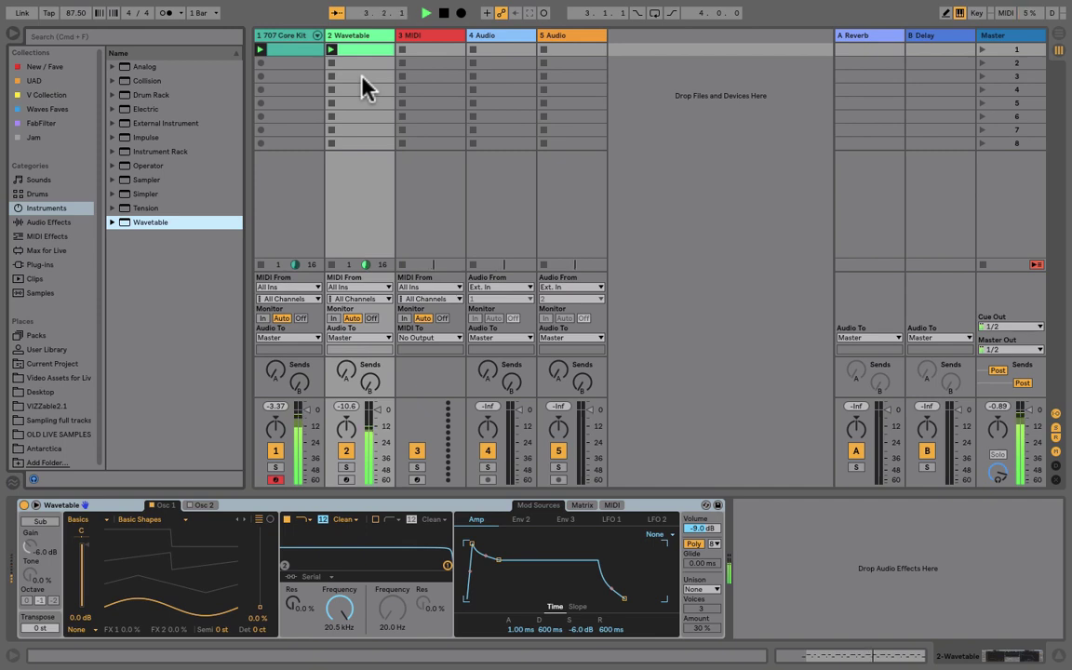
{"action": "key", "text": "space"}
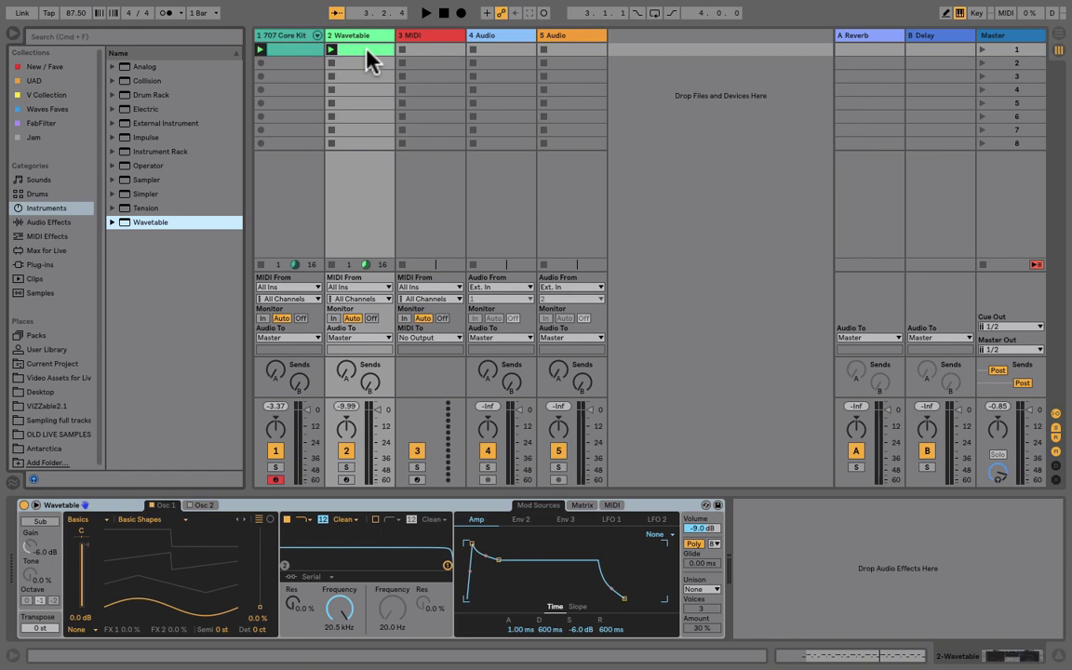
Nudge all C1 and D1 notes in the Wavetable clip one sixteenth later, check playback, and select track 3.
{"action": "double_click", "coordinate": [371, 56]}
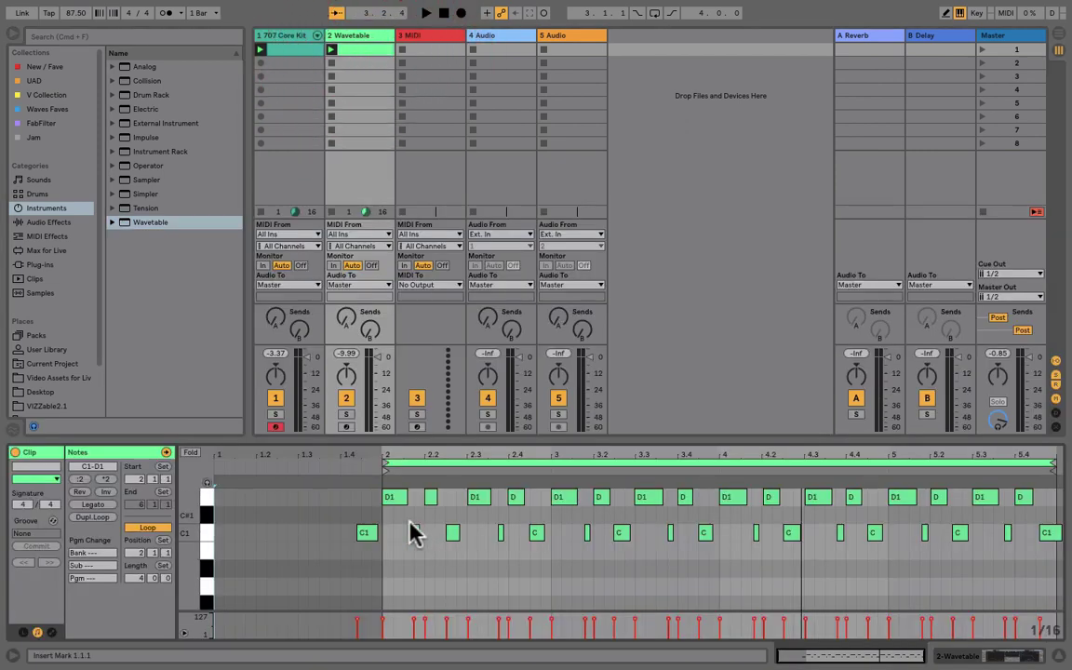
{"action": "key", "text": "super+a"}
{"action": "key", "text": "Right"}
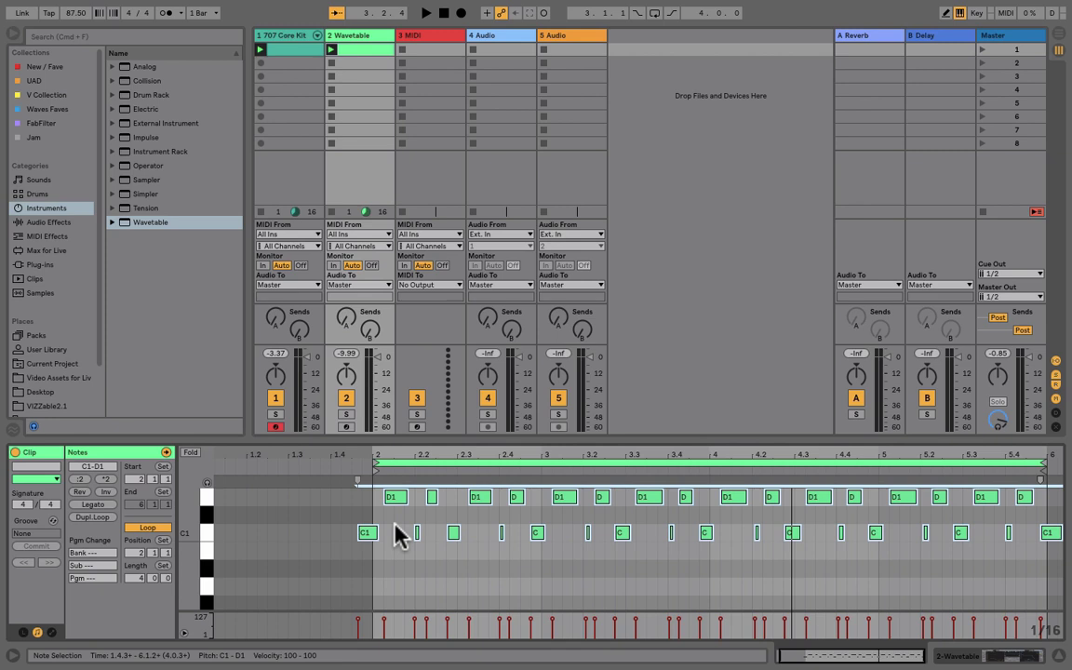
{"action": "key", "text": "space"}
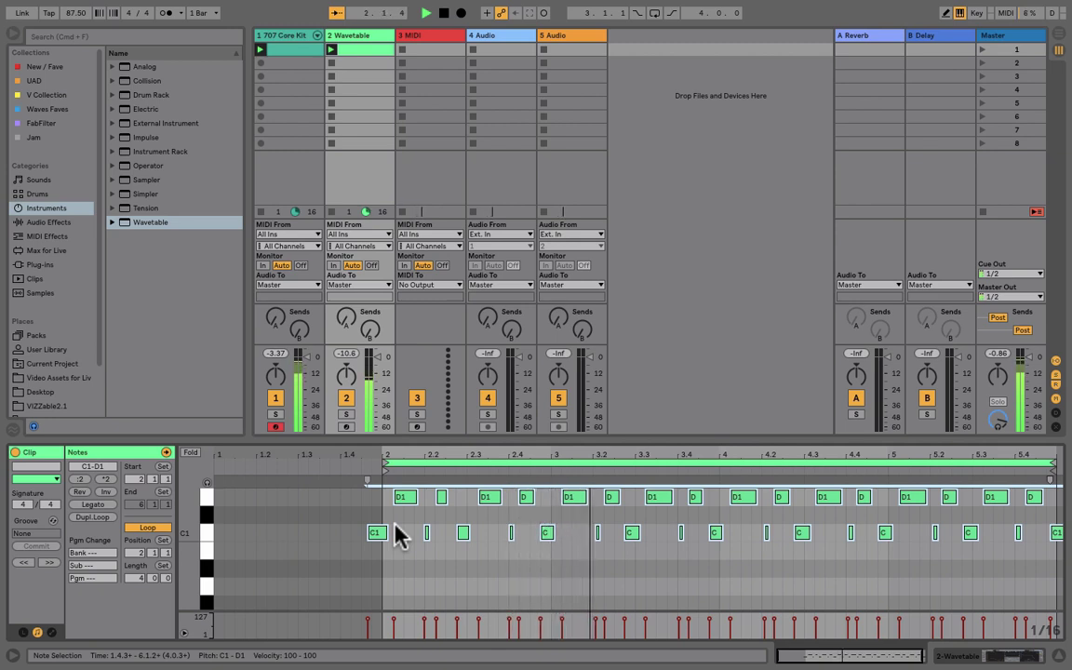
{"action": "scroll", "coordinate": [396, 537], "scroll_direction": "right", "scroll_amount": 1}
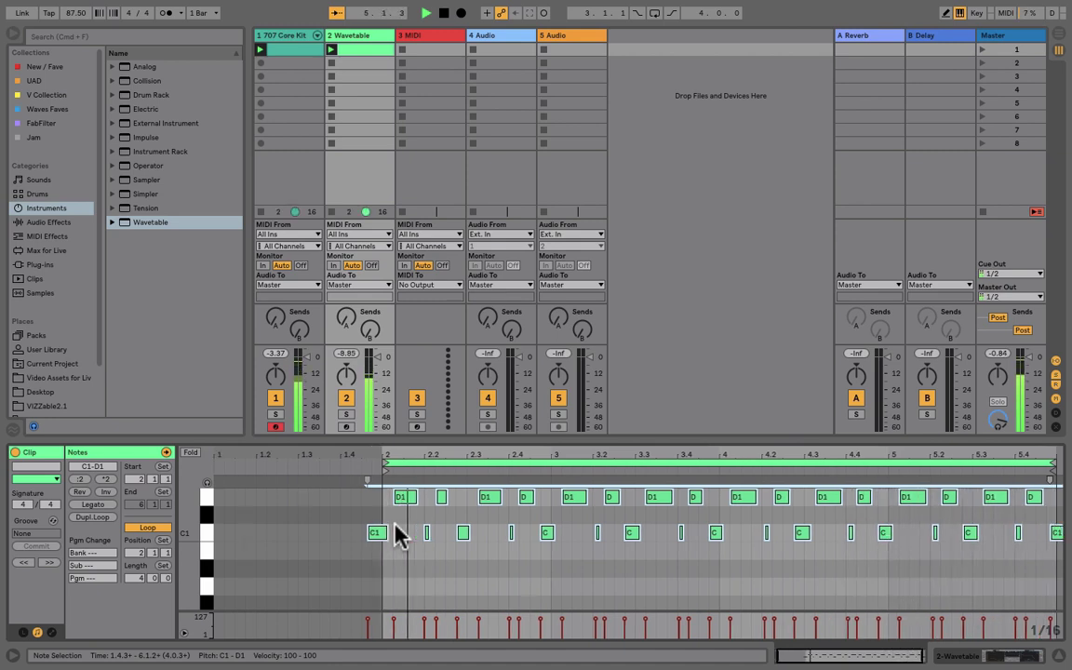
{"action": "key", "text": "space"}
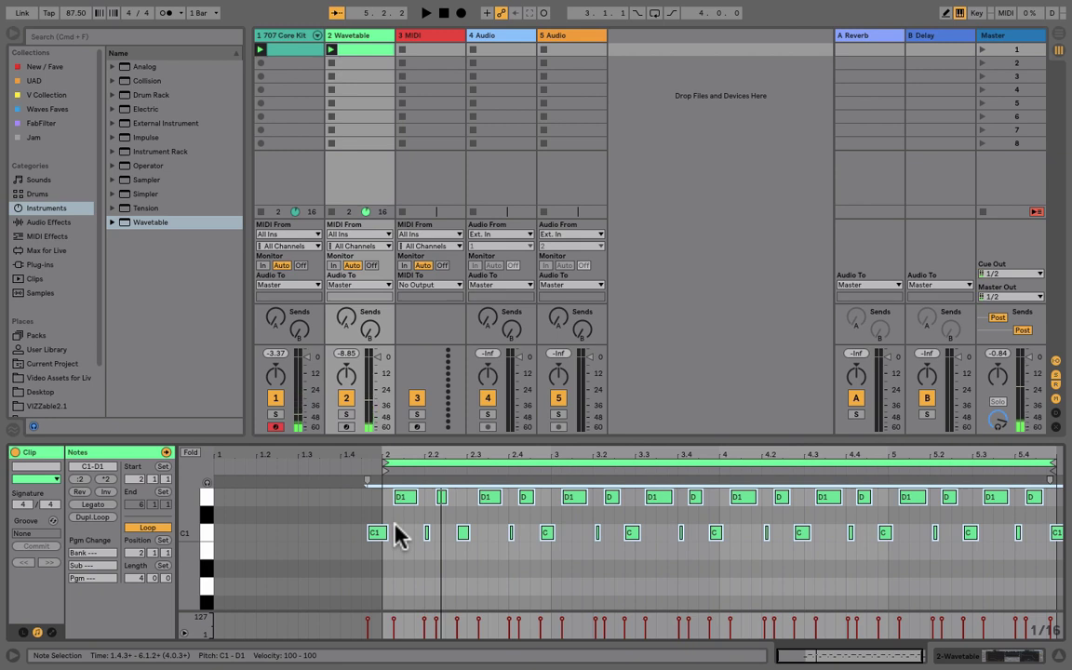
{"action": "left_click", "coordinate": [423, 42]}
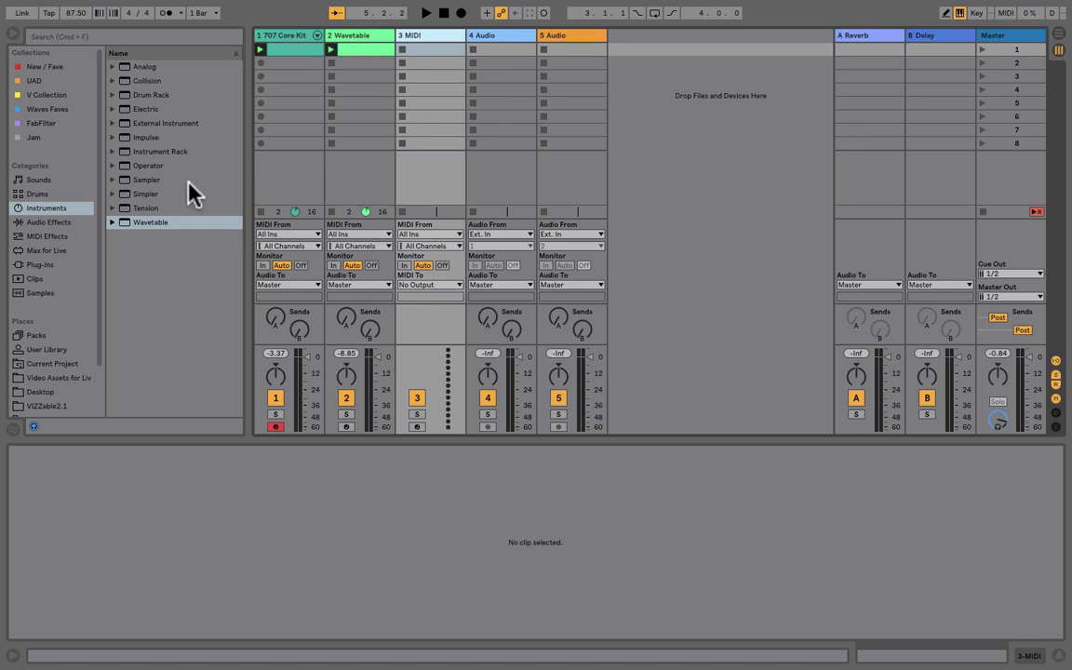
Load the Airlite preset from Wavetable > Pad onto the 3 MIDI track.
{"action": "left_click", "coordinate": [111, 223]}
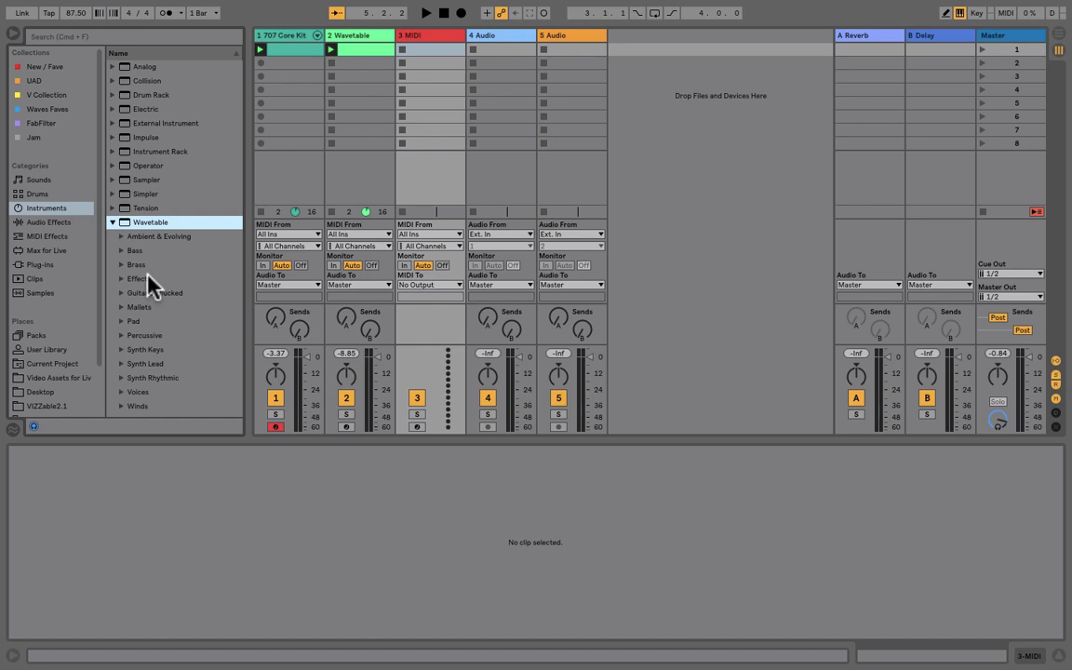
{"action": "left_click", "coordinate": [120, 321]}
{"action": "left_click", "coordinate": [177, 337]}
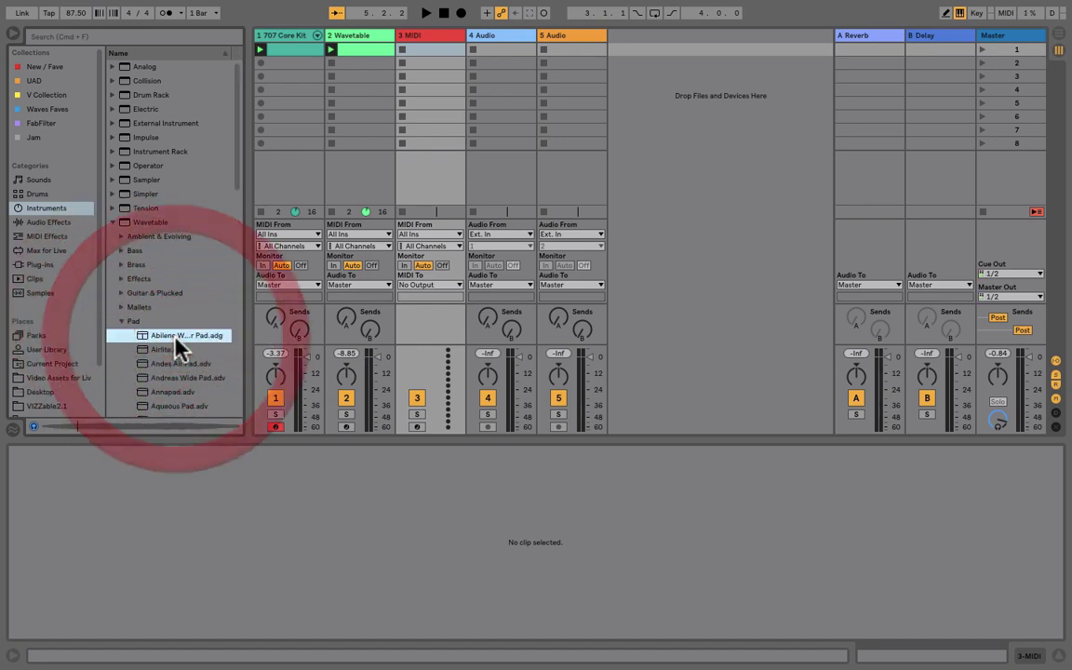
{"action": "left_click", "coordinate": [168, 349]}
{"action": "mouse_move", "coordinate": [168, 352]}
{"action": "left_mouse_down"}
{"action": "mouse_move", "coordinate": [431, 71]}
{"action": "mouse_move", "coordinate": [433, 52]}
{"action": "left_mouse_up"}
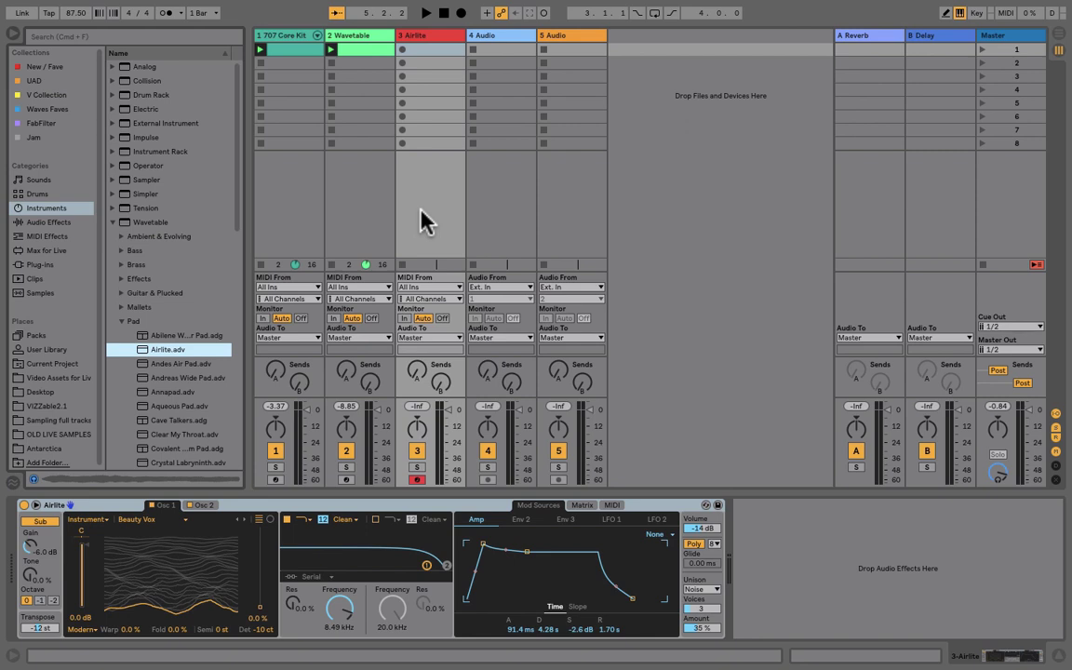
Start playback to perform the pad chords for capture.
{"action": "key", "text": "space"}
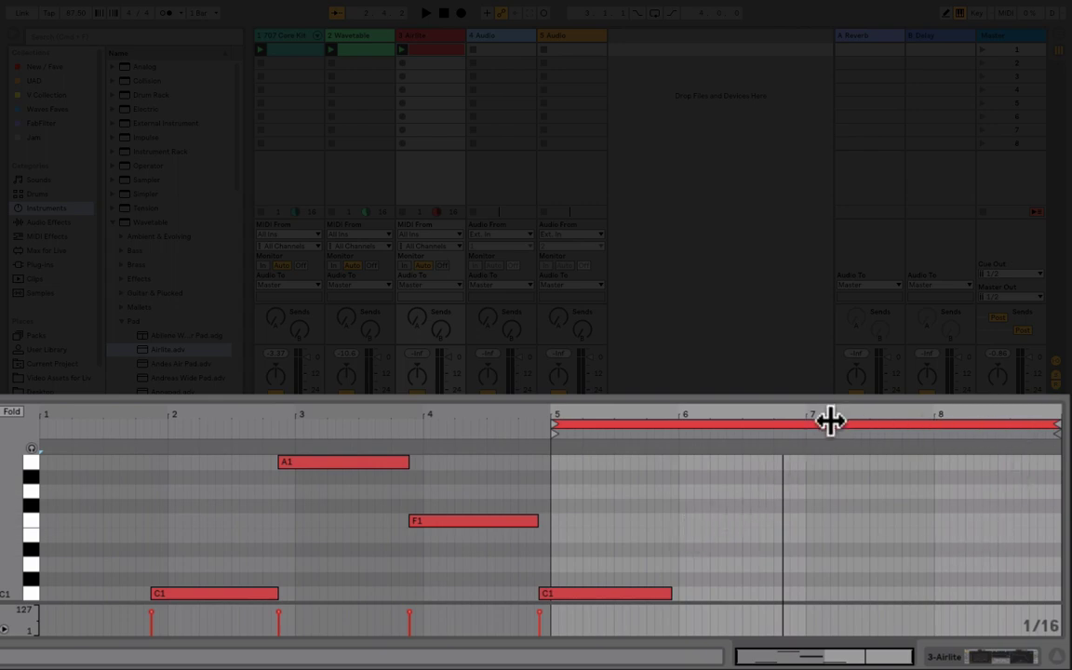
Drag the Airlite clip's loop brace left to span bars 2–6 and play it back.
{"action": "left_click_drag", "start_coordinate": [830, 420], "coordinate": [426, 426]}
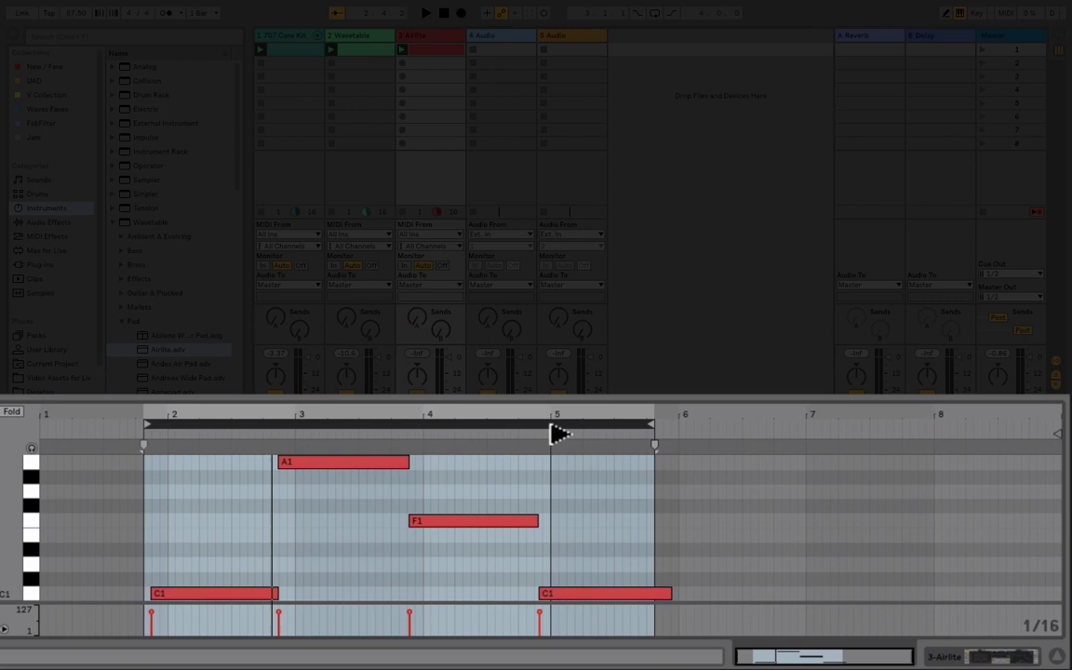
{"action": "left_click_drag", "start_coordinate": [556, 432], "coordinate": [538, 434]}
{"action": "key", "text": "space"}
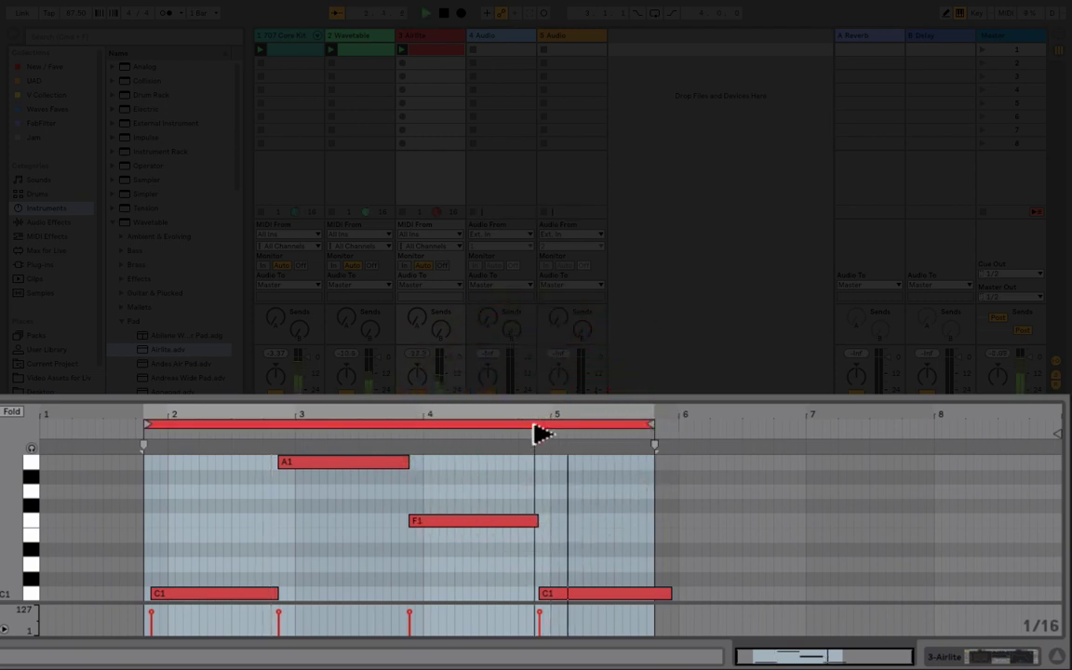